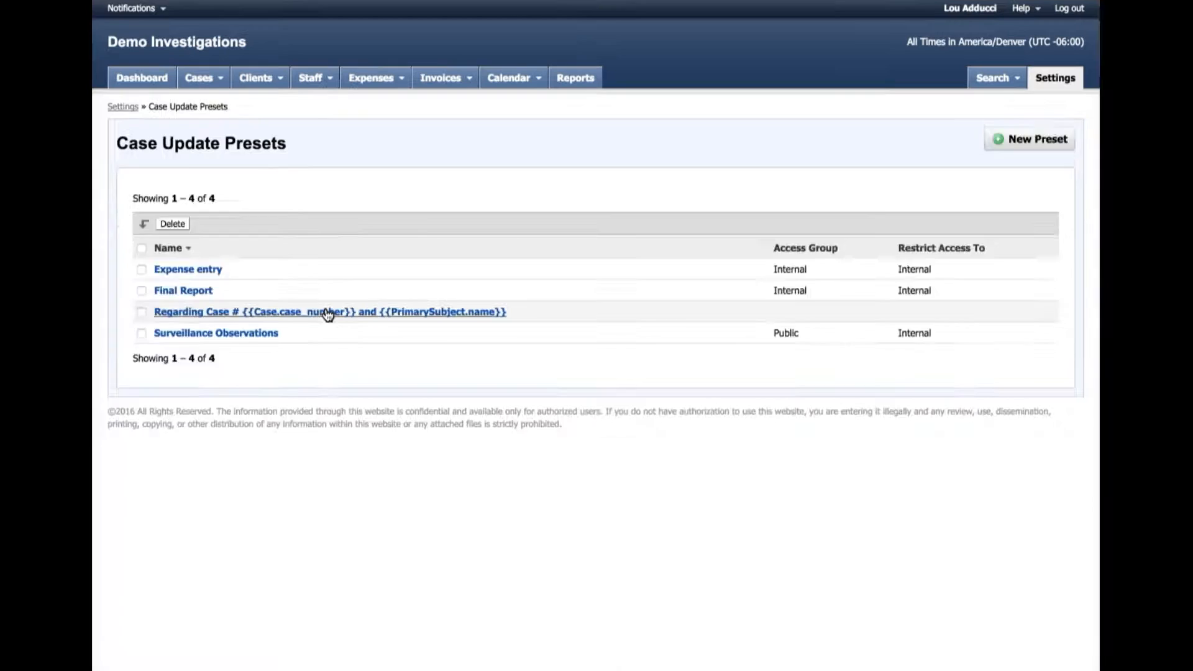
# Edit the preset regarding case number and primary subject: enable its custom title and rename the preset Standard Case Update.
pyautogui.click(280, 466)
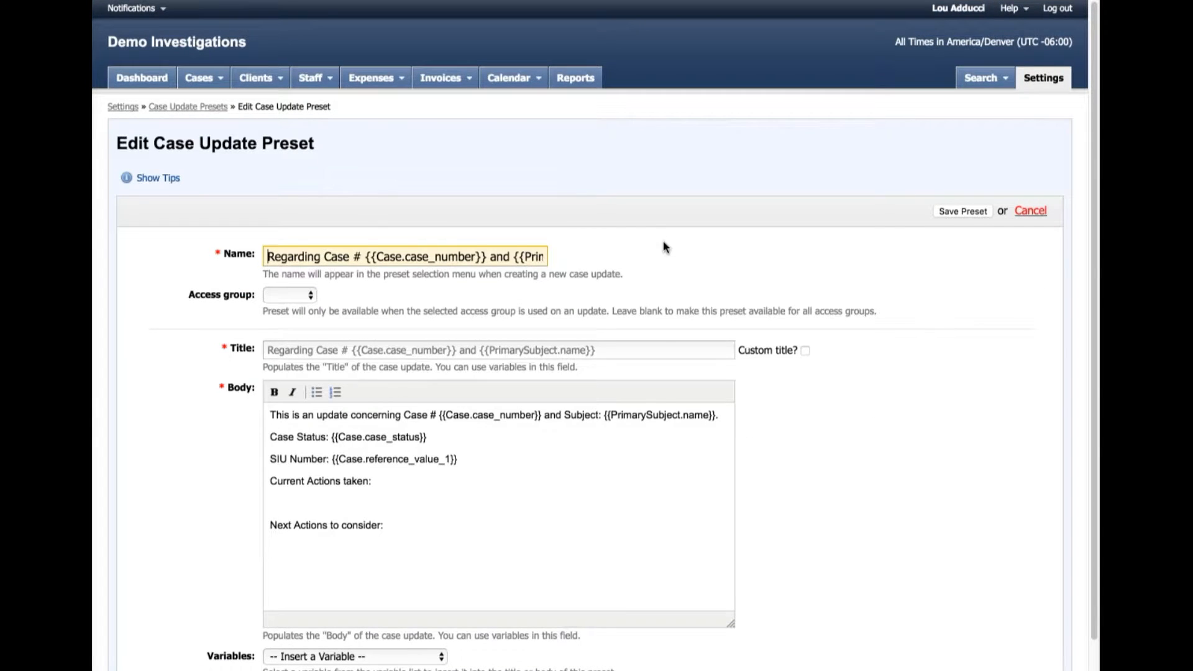
pyautogui.scroll(-3, 662, 240)
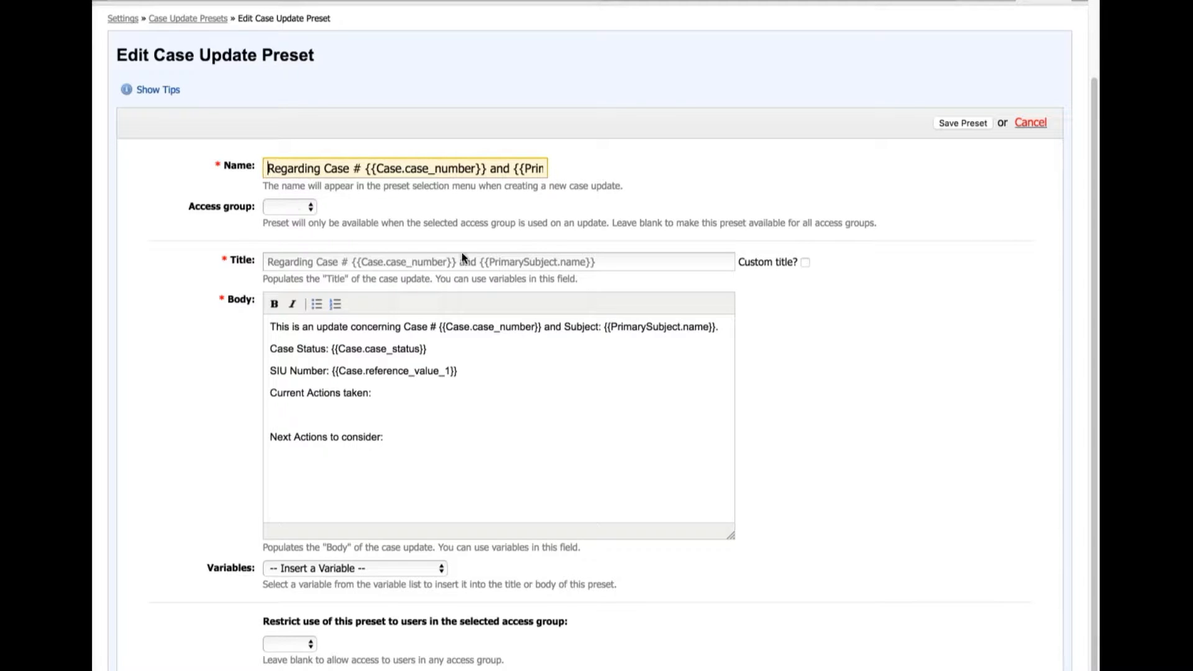
pyautogui.click(805, 263)
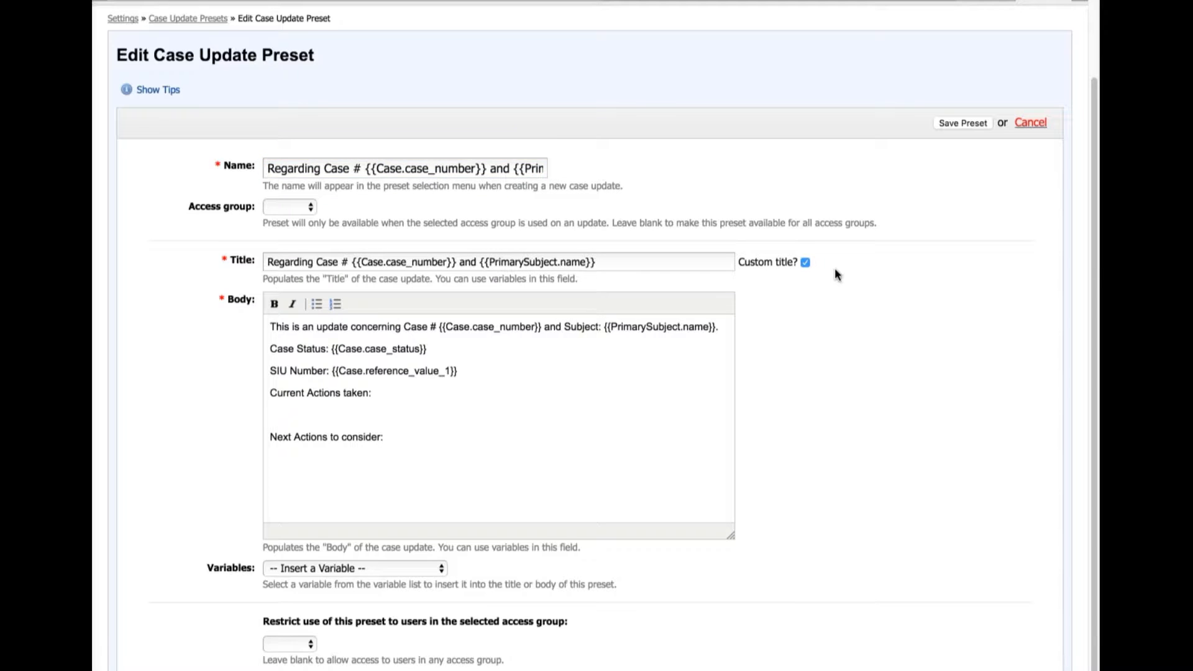
pyautogui.tripleClick(336, 170)
pyautogui.write('St')
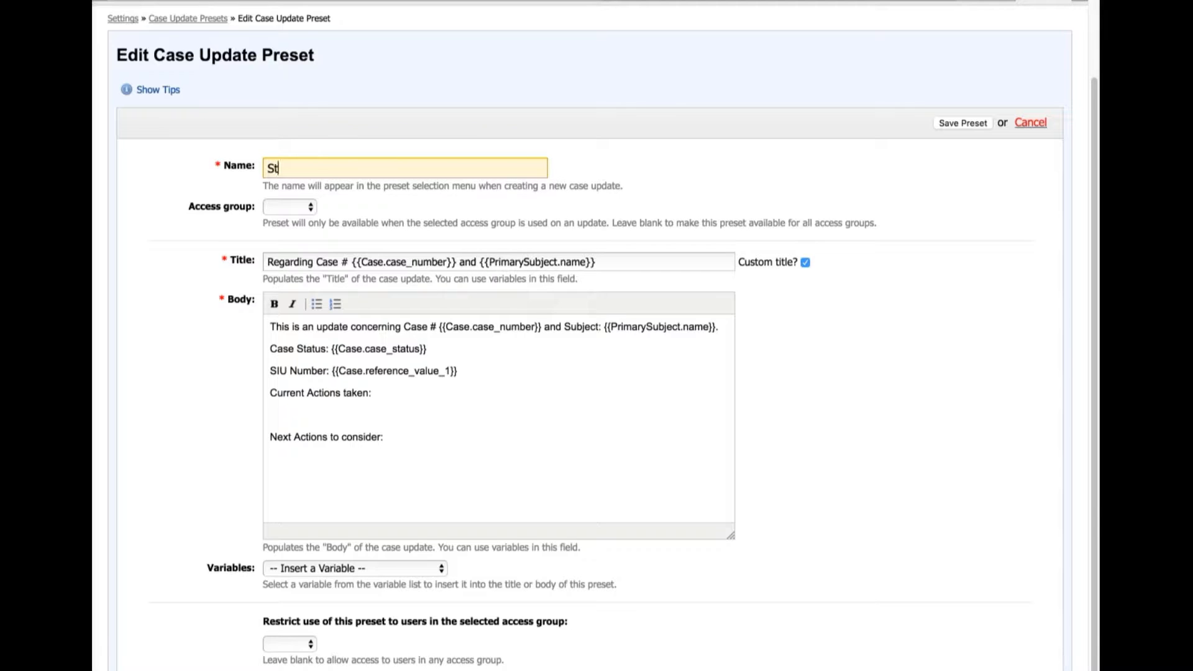
pyautogui.write('andard Case Update')
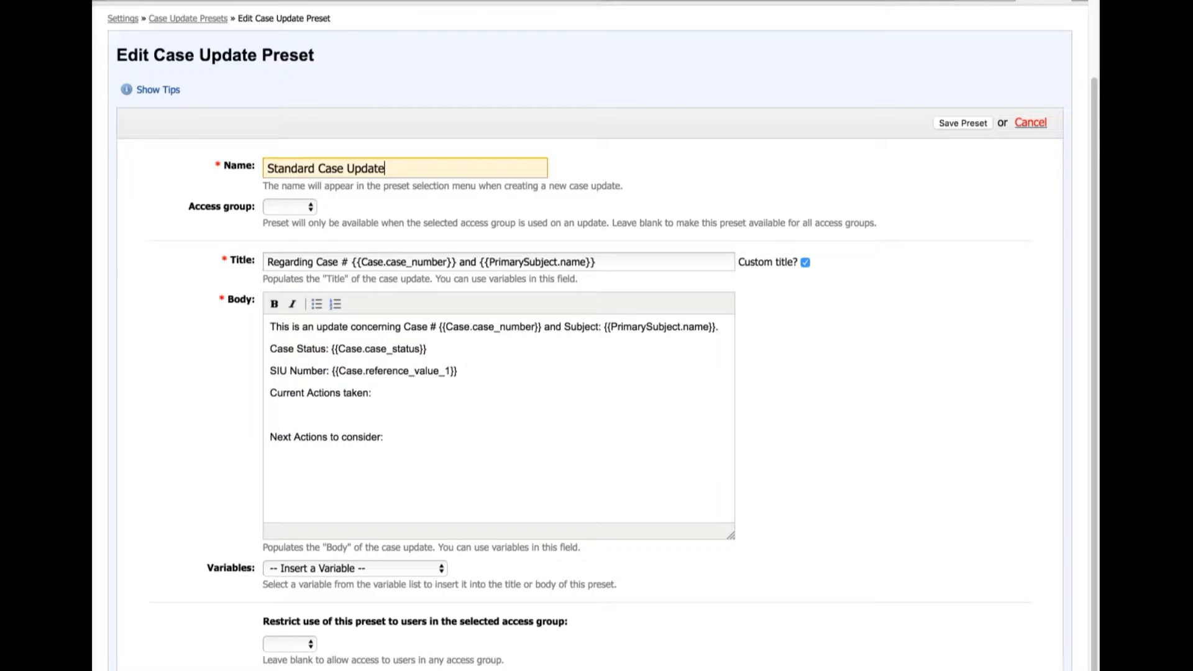
pyautogui.click(639, 187)
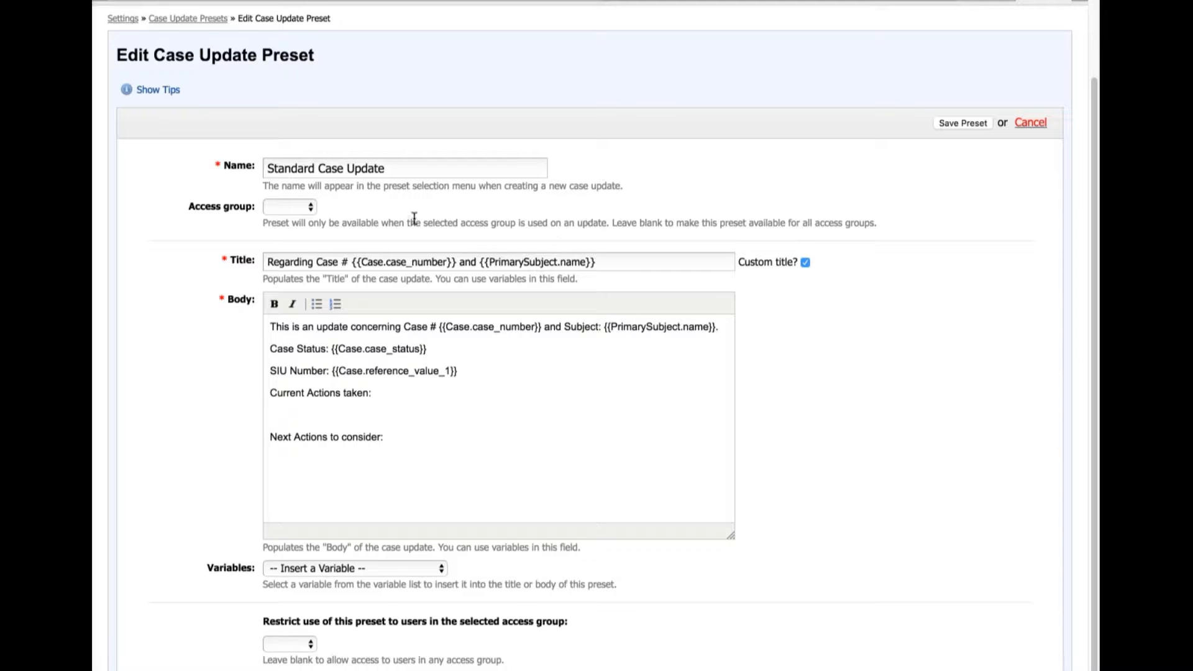
# Set the Standard Case Update preset's access group to Public and save the preset.
pyautogui.click(311, 207)
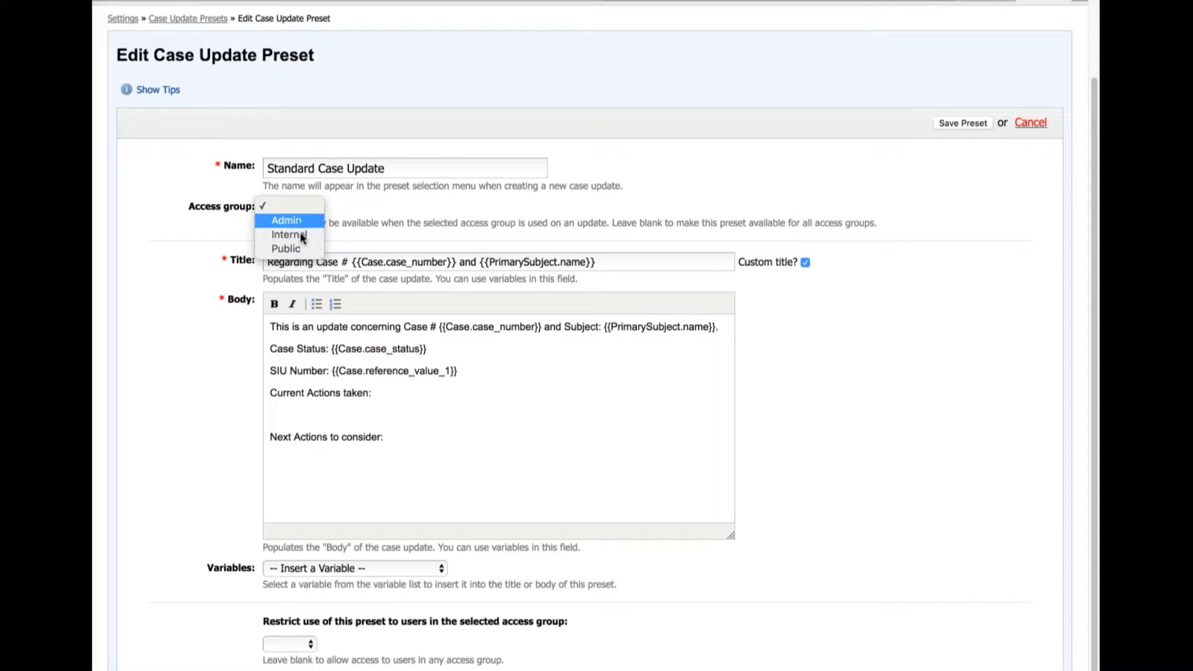
pyautogui.click(297, 249)
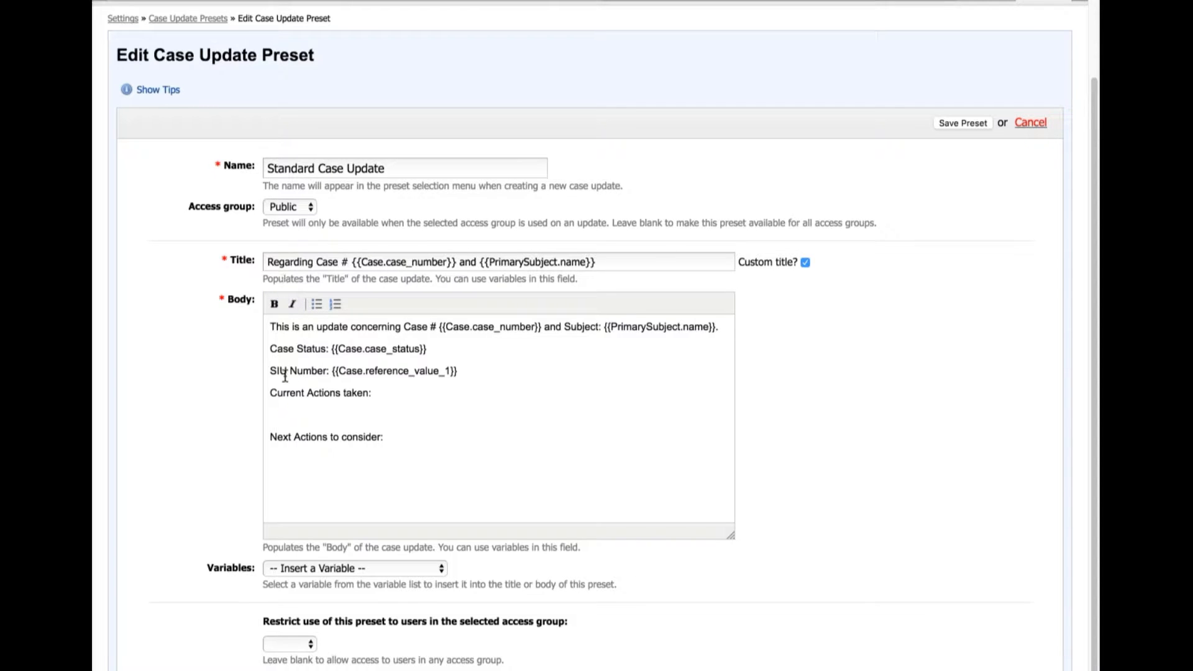
pyautogui.click(963, 124)
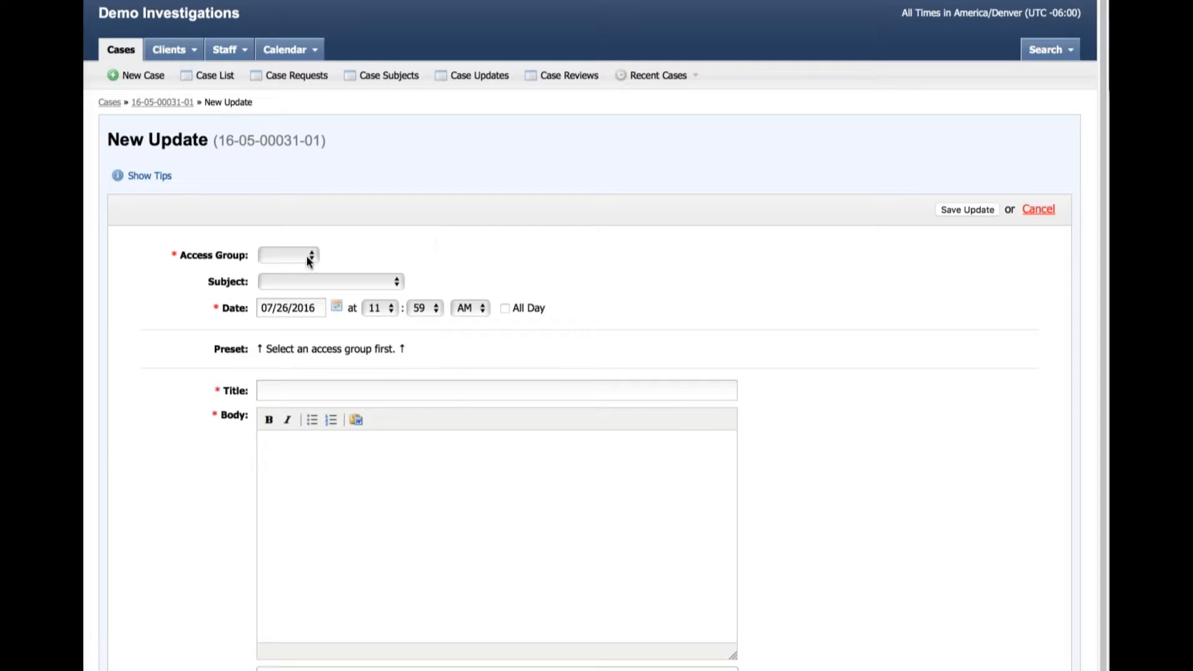
# In the new case update, set the access group to Public, select the primary claimant as subject, and insert the Standard Case Update preset.
pyautogui.click(311, 262)
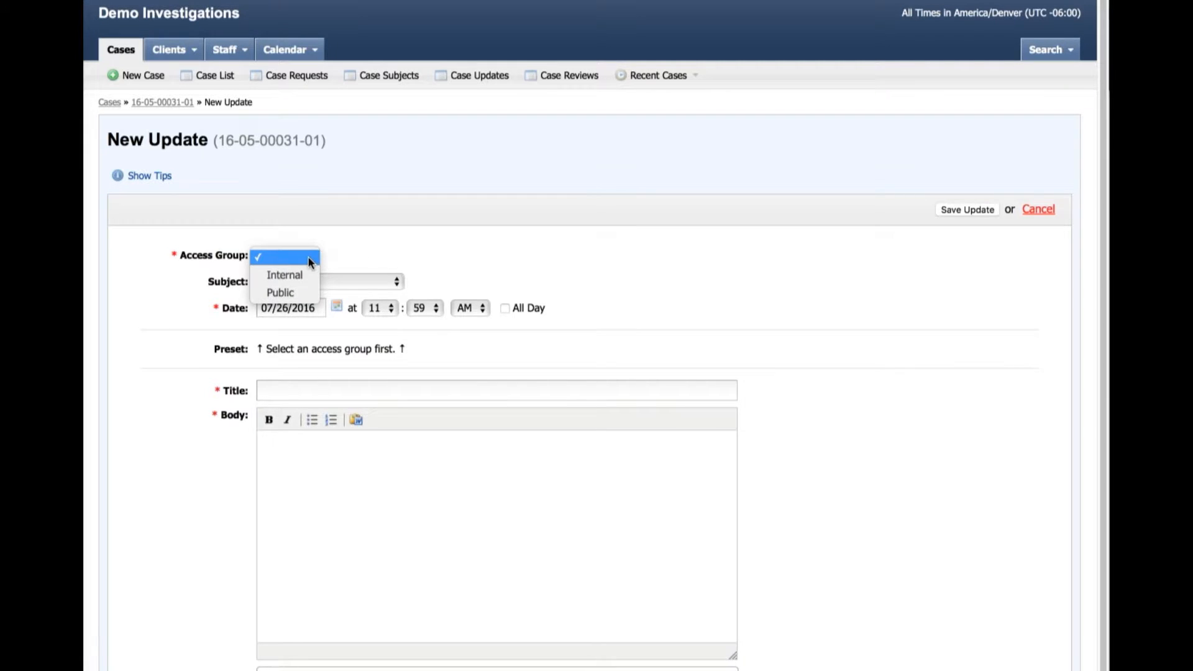
pyautogui.click(282, 292)
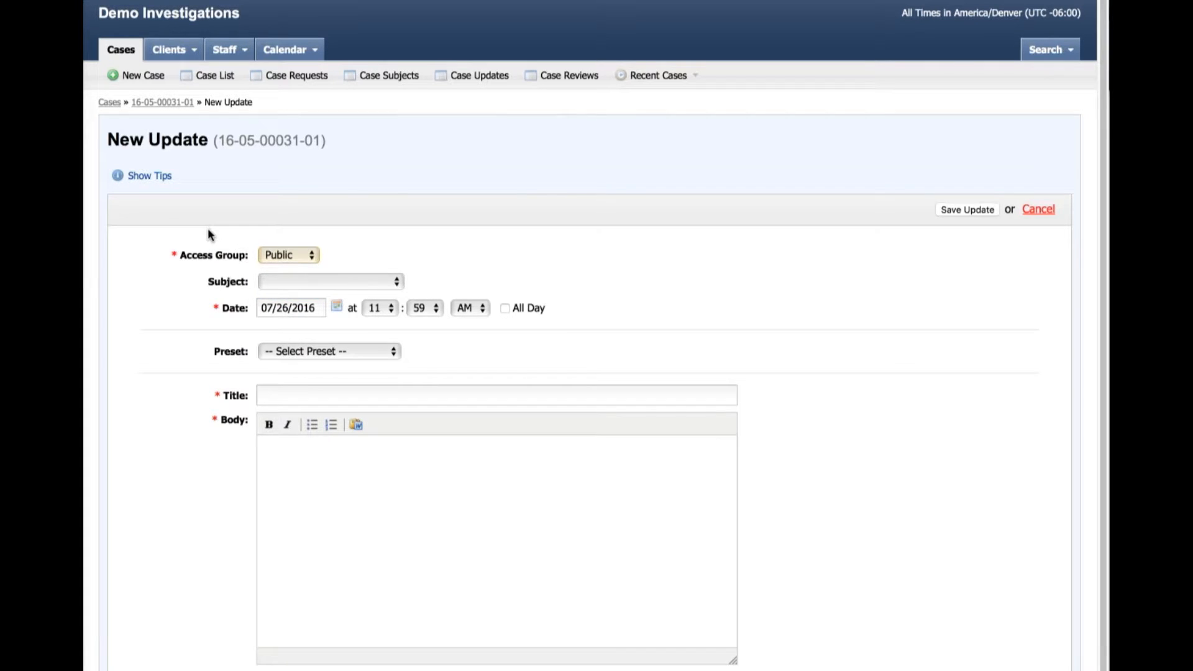
pyautogui.click(323, 282)
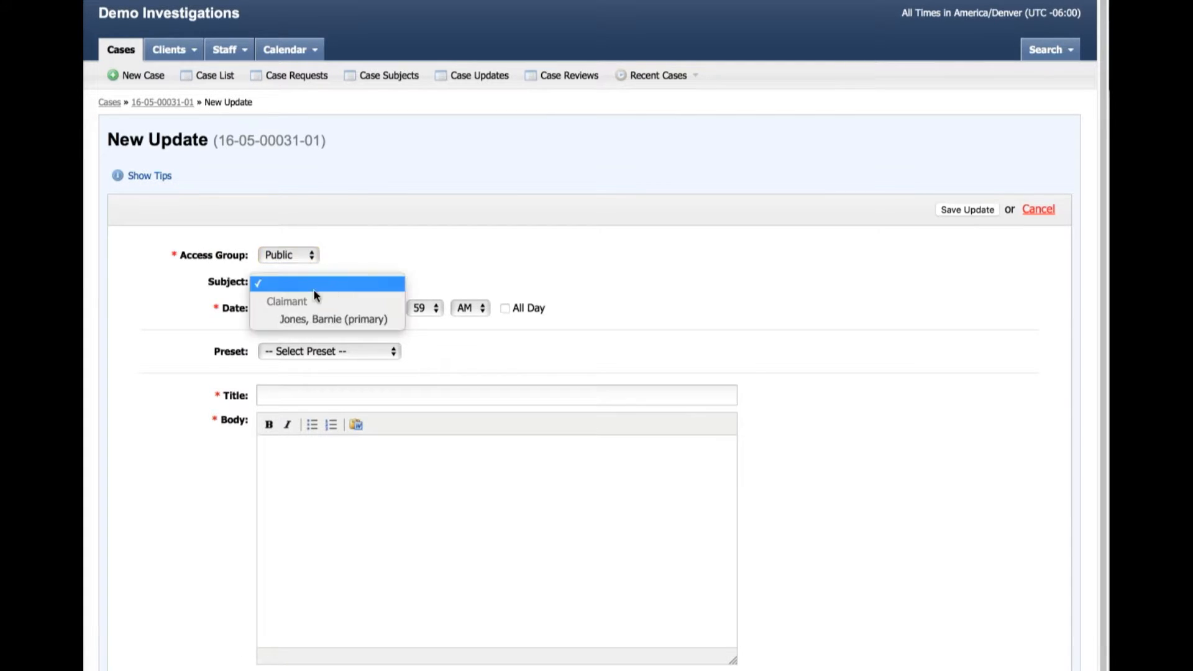
pyautogui.click(340, 318)
pyautogui.click(368, 352)
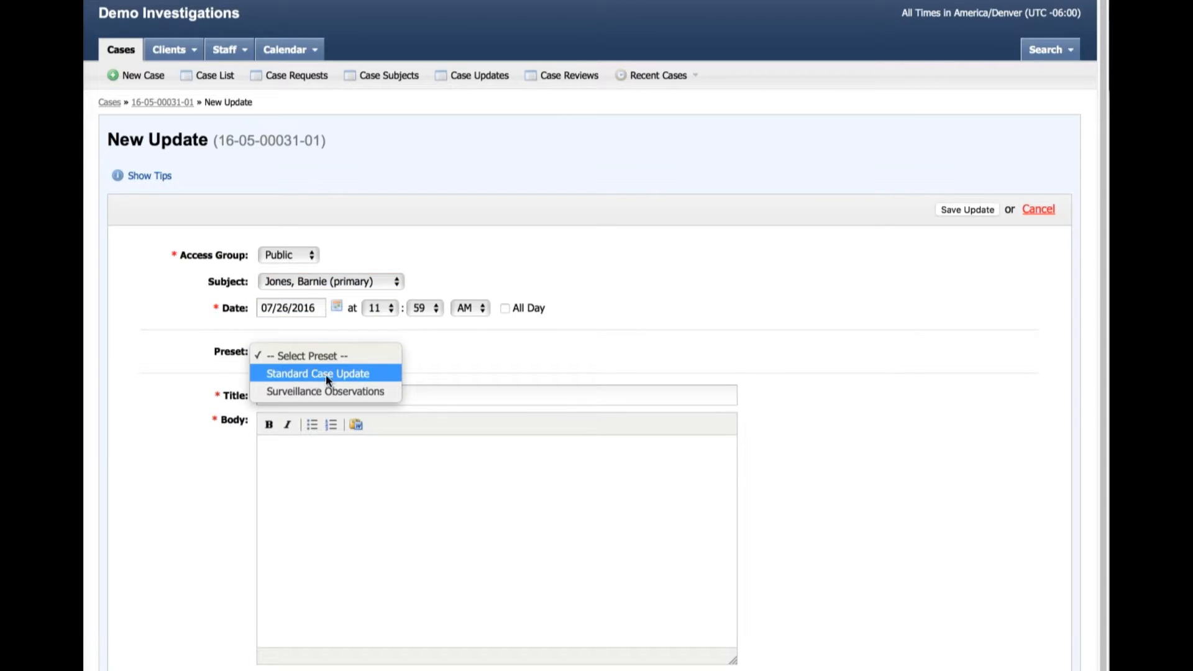
pyautogui.click(363, 374)
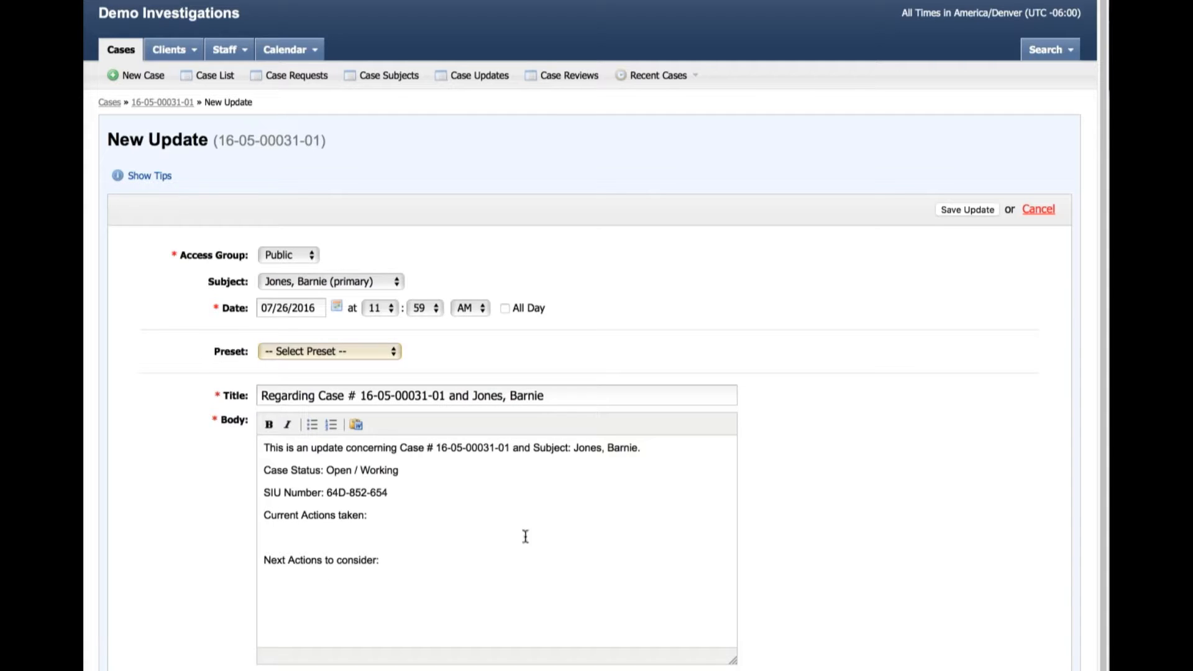
# Switch the case update's access group to Internal and view the presets offered for that group.
pyautogui.click(304, 255)
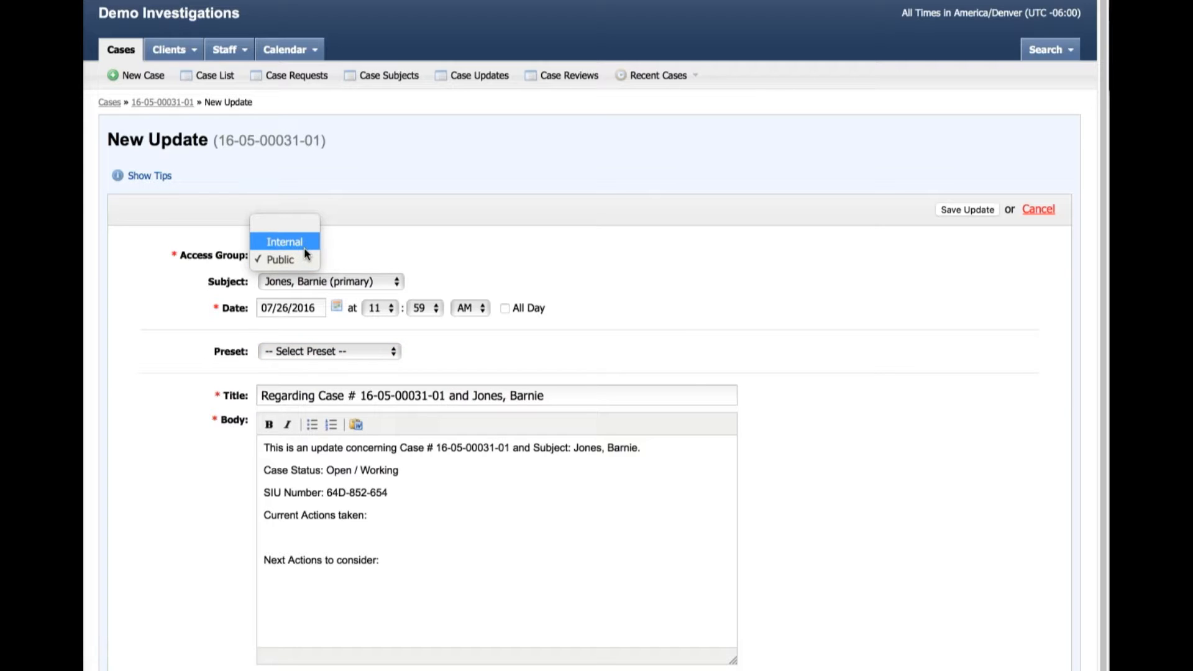
pyautogui.click(300, 241)
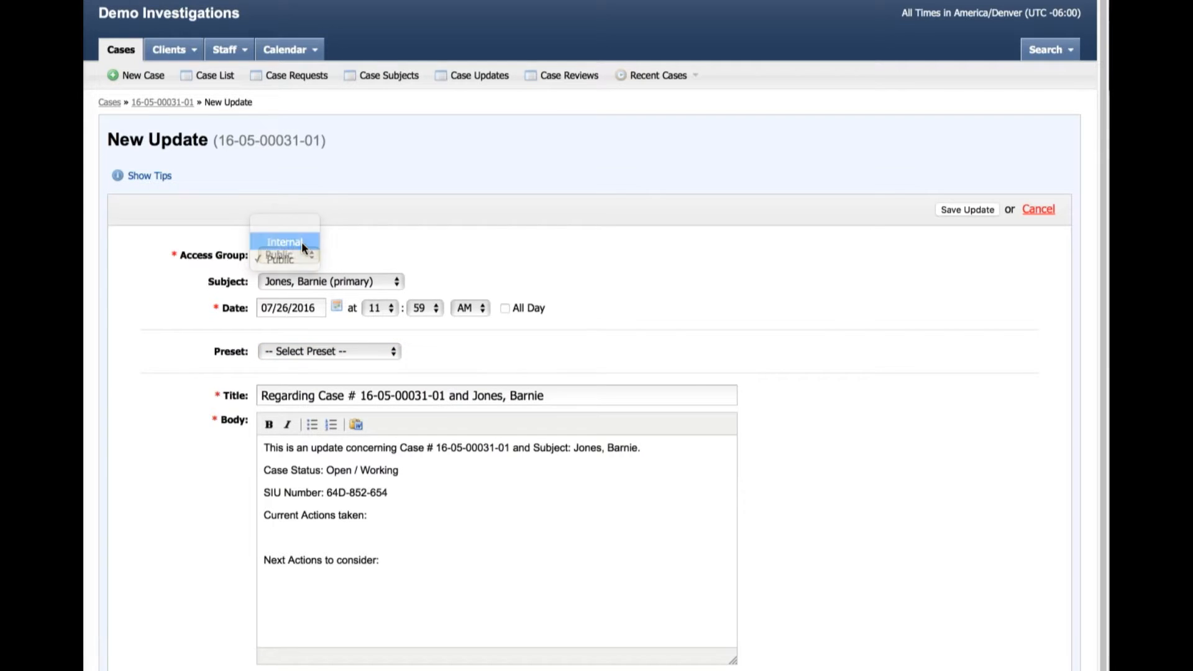
pyautogui.click(339, 351)
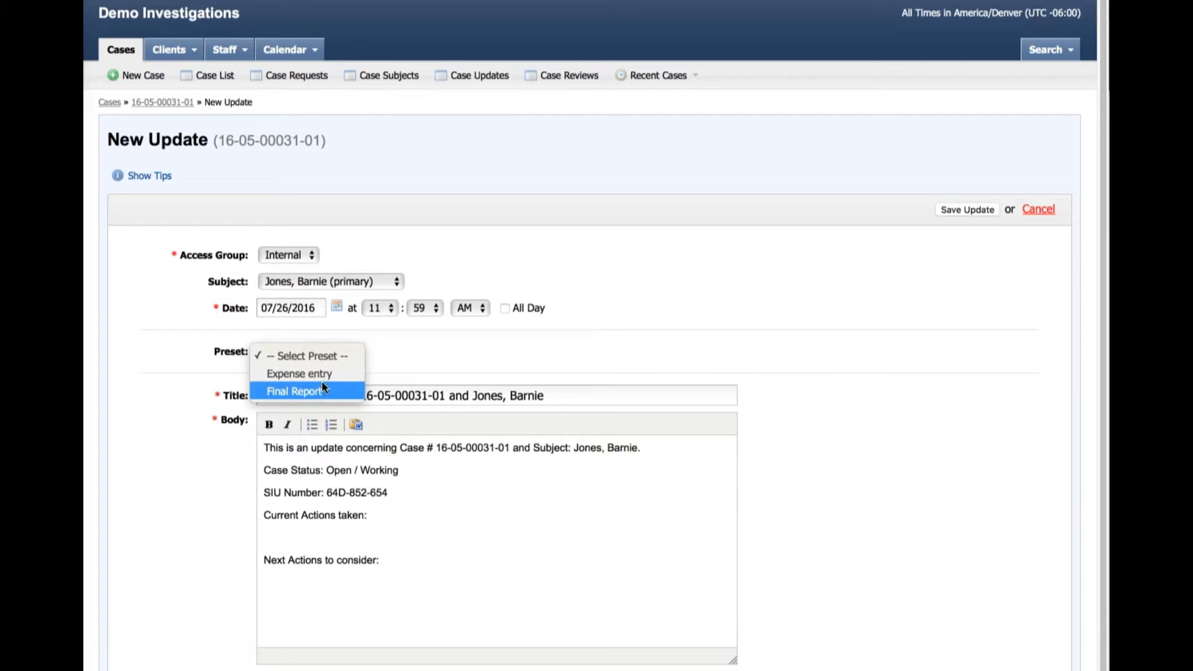
pyautogui.click(310, 256)
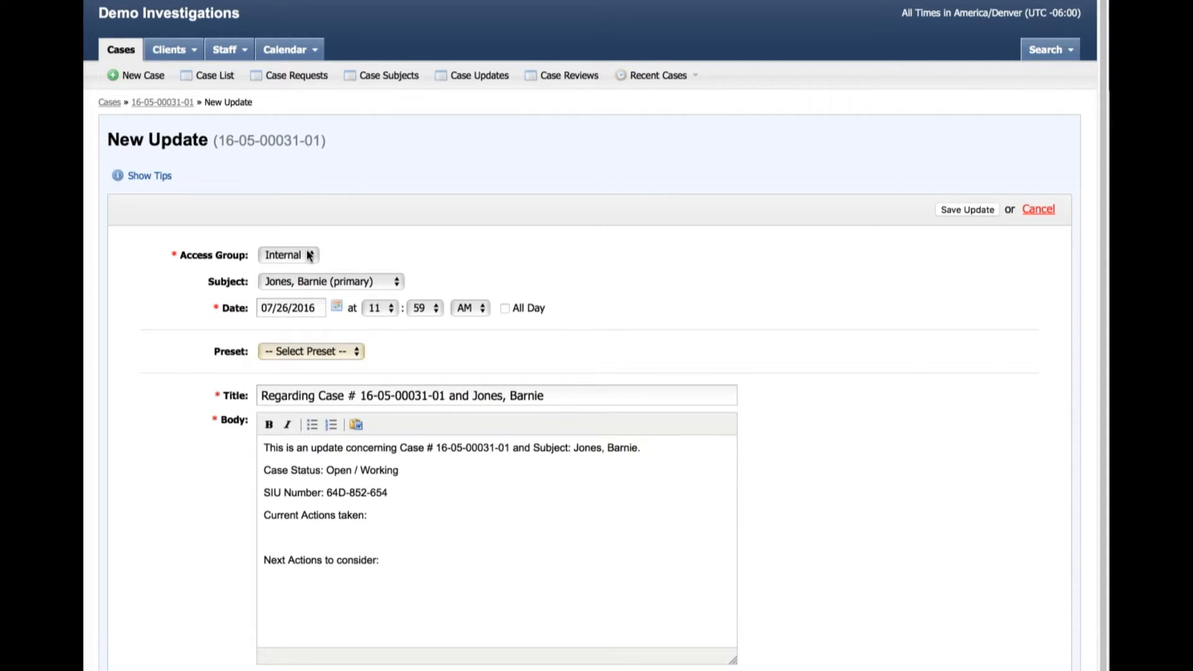
# Return the case update's access group to Public and try to reinsert the Standard Case Update preset.
pyautogui.click(310, 256)
pyautogui.click(286, 277)
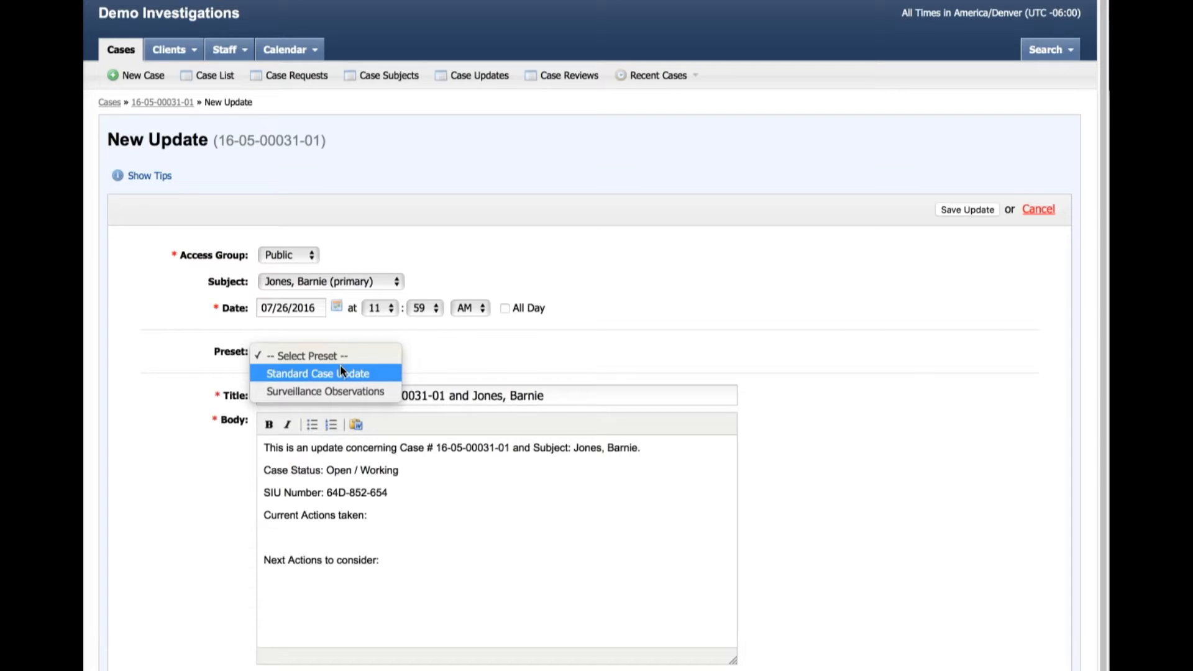
pyautogui.click(382, 352)
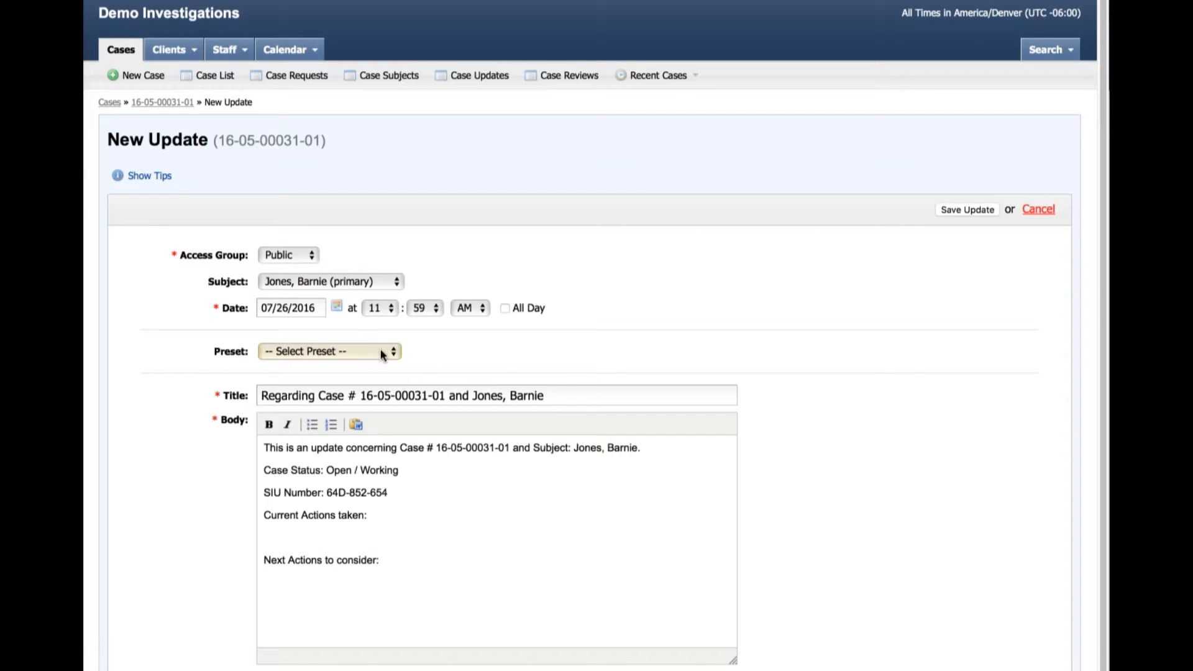
pyautogui.click(353, 348)
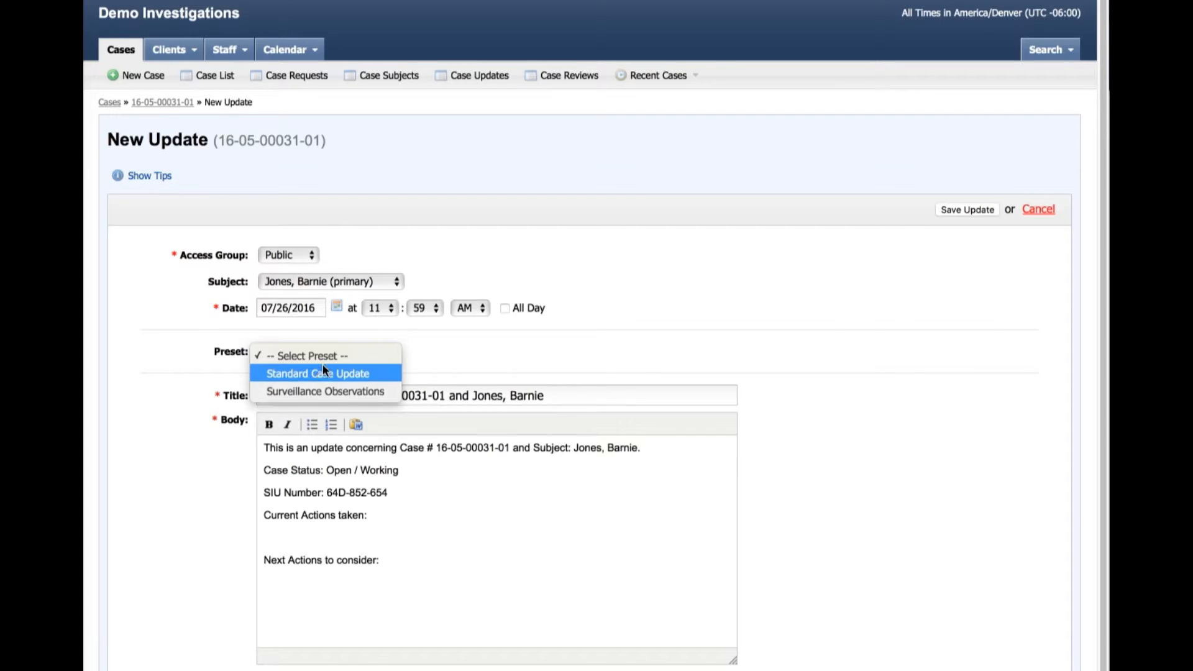
pyautogui.click(317, 371)
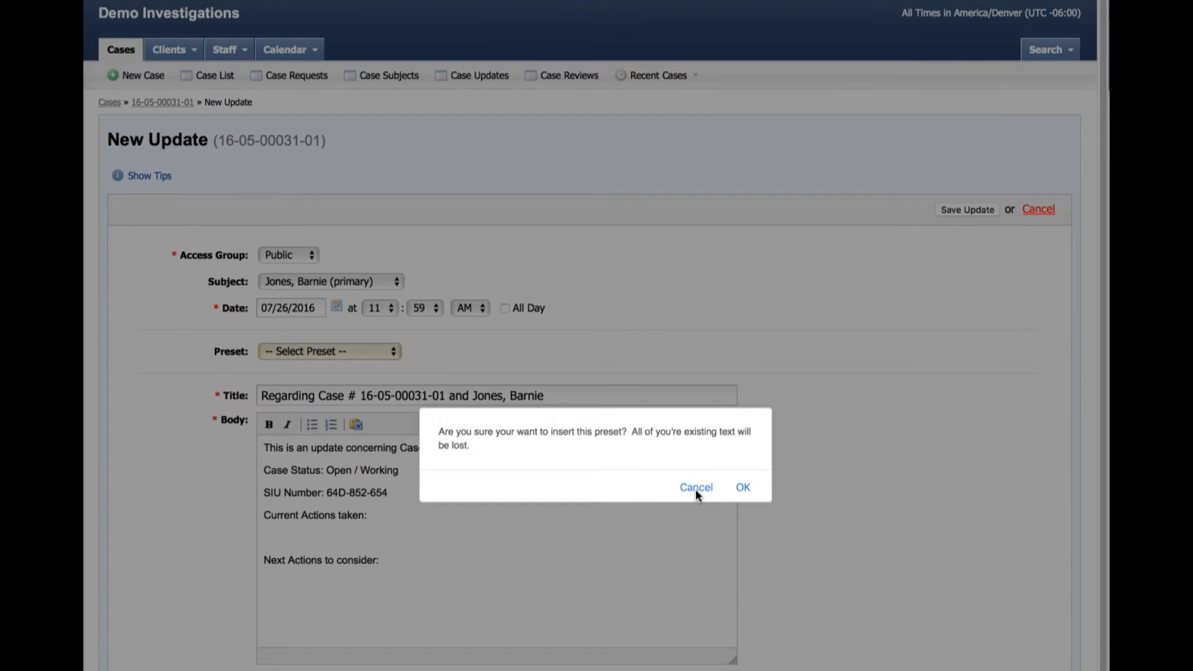
pyautogui.click(695, 488)
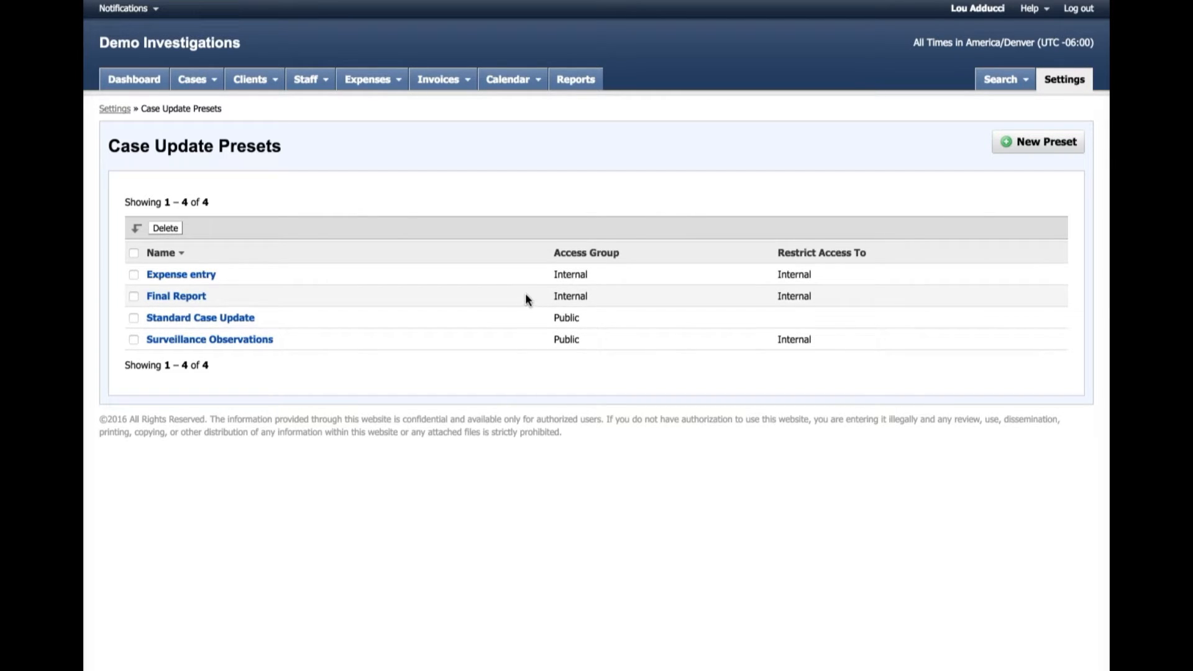
# Restrict use of the Standard Case Update preset to users in the Internal access group and save it.
pyautogui.click(338, 319)
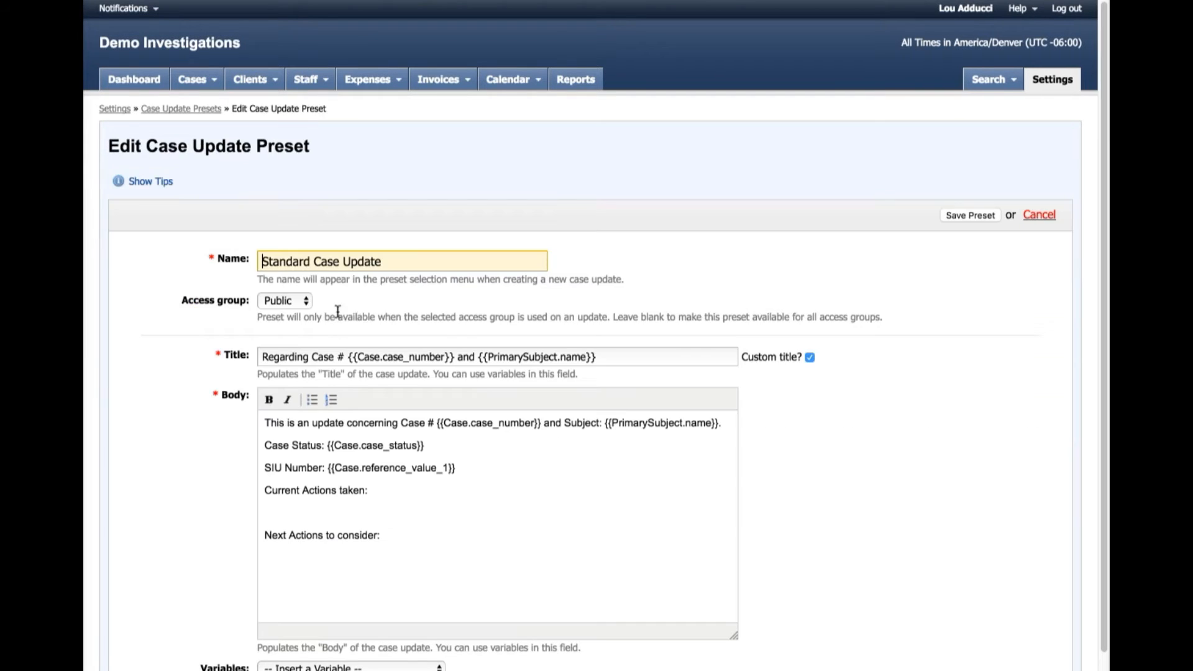
pyautogui.scroll(-3, 766, 432)
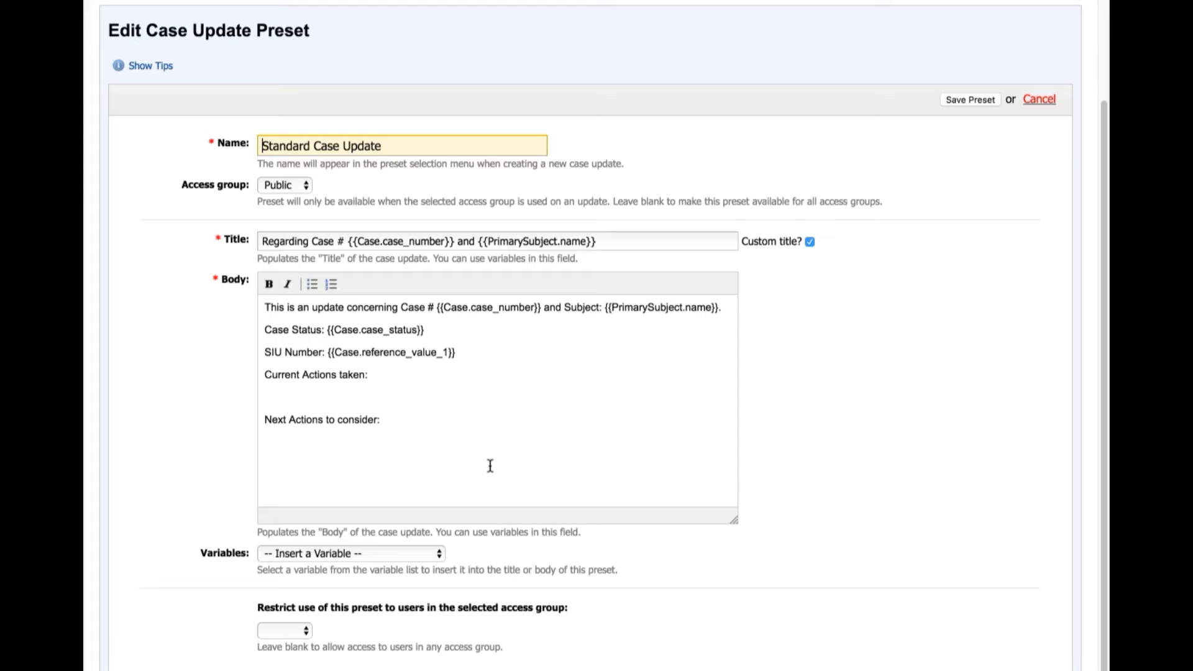
pyautogui.scroll(3, 841, 491)
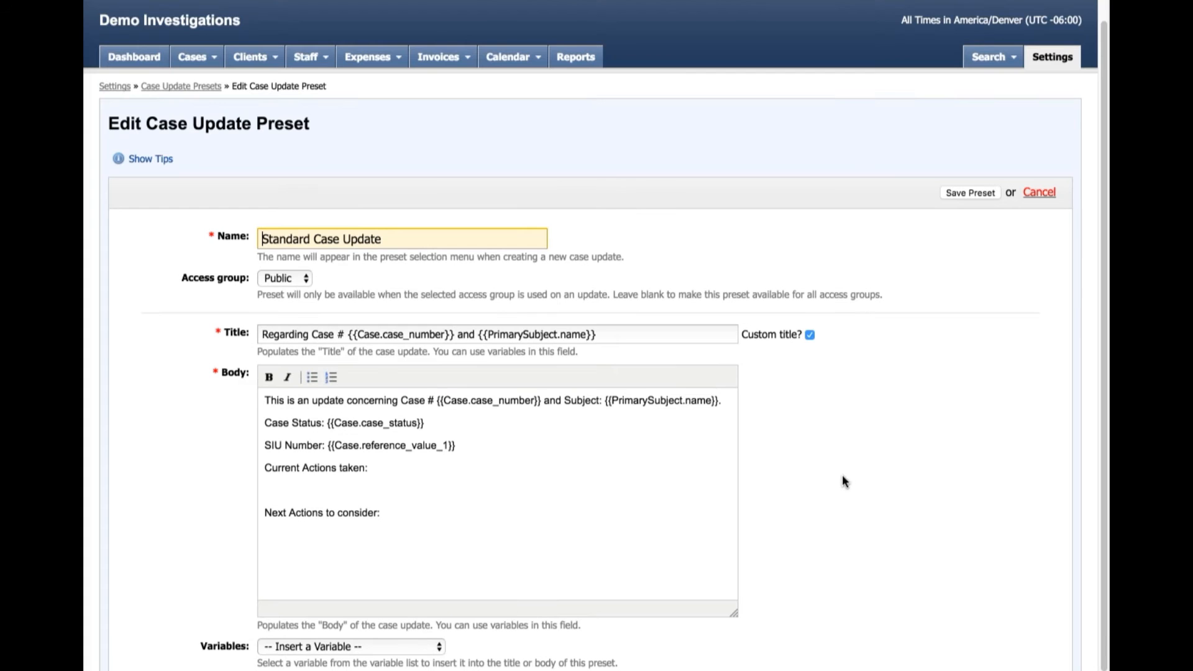
pyautogui.scroll(-3, 826, 478)
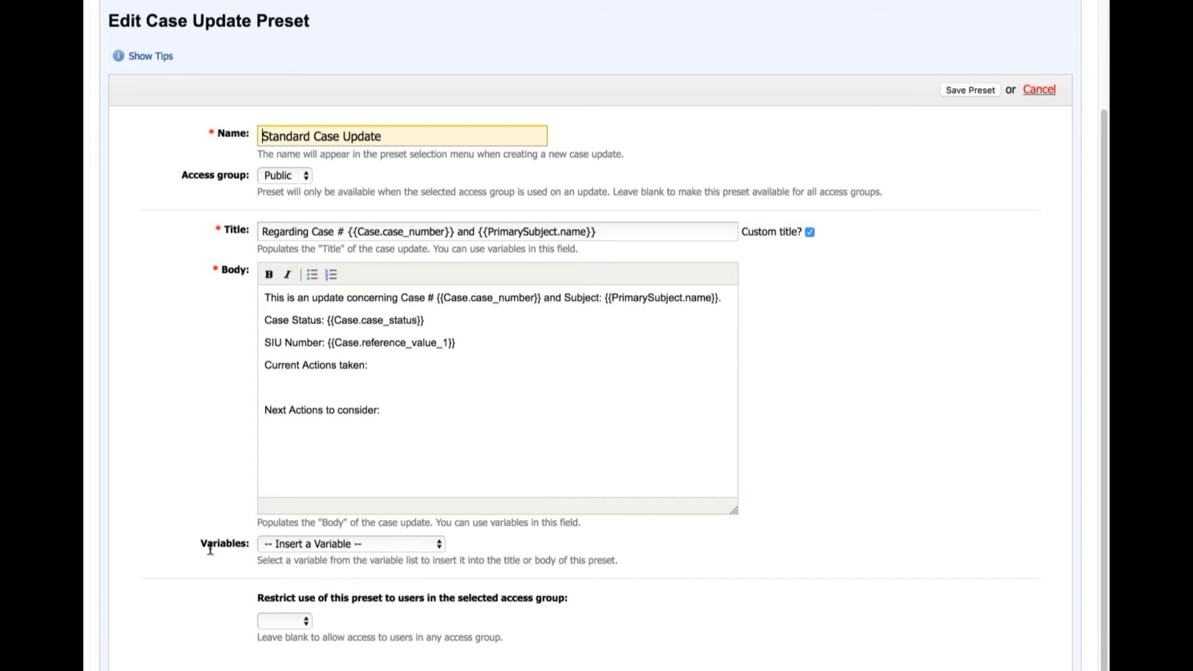
pyautogui.click(304, 621)
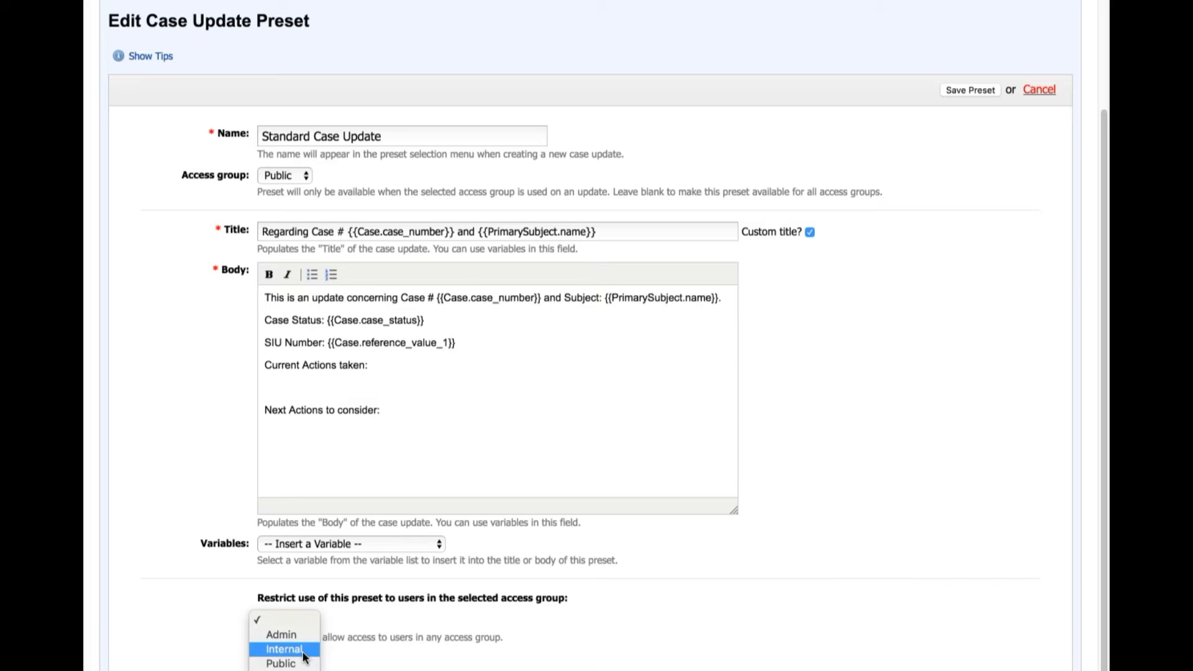
pyautogui.click(306, 651)
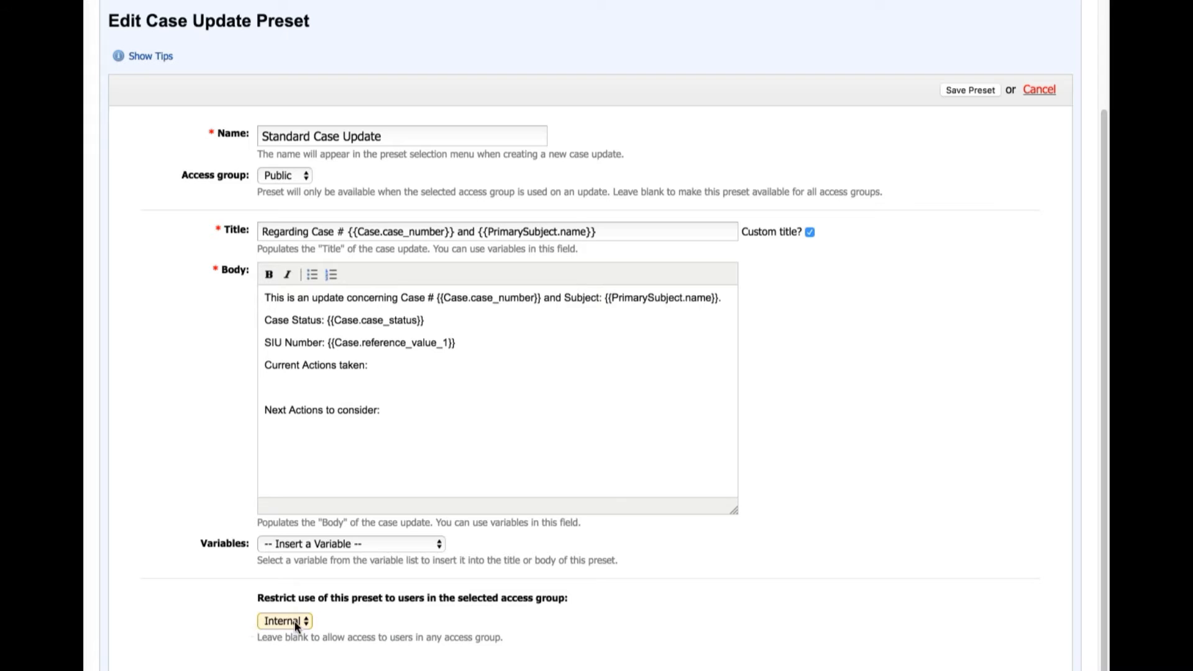
pyautogui.click(969, 670)
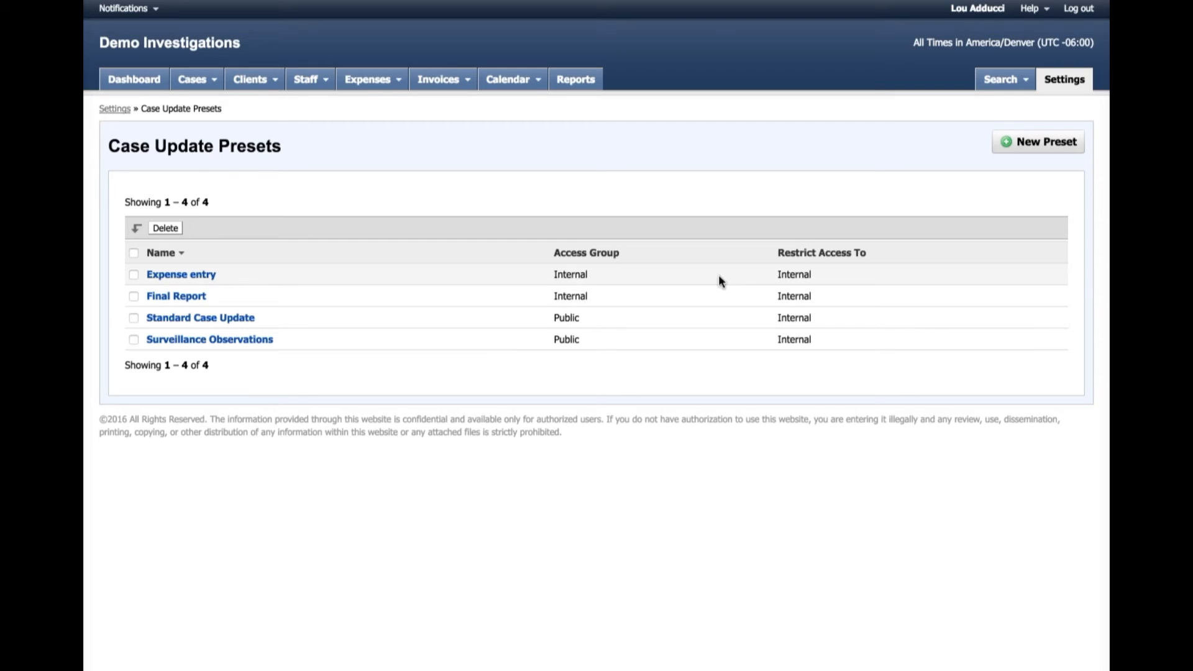
# Clear the access group of the Final Report preset so it applies to all access groups, and save it.
pyautogui.click(181, 297)
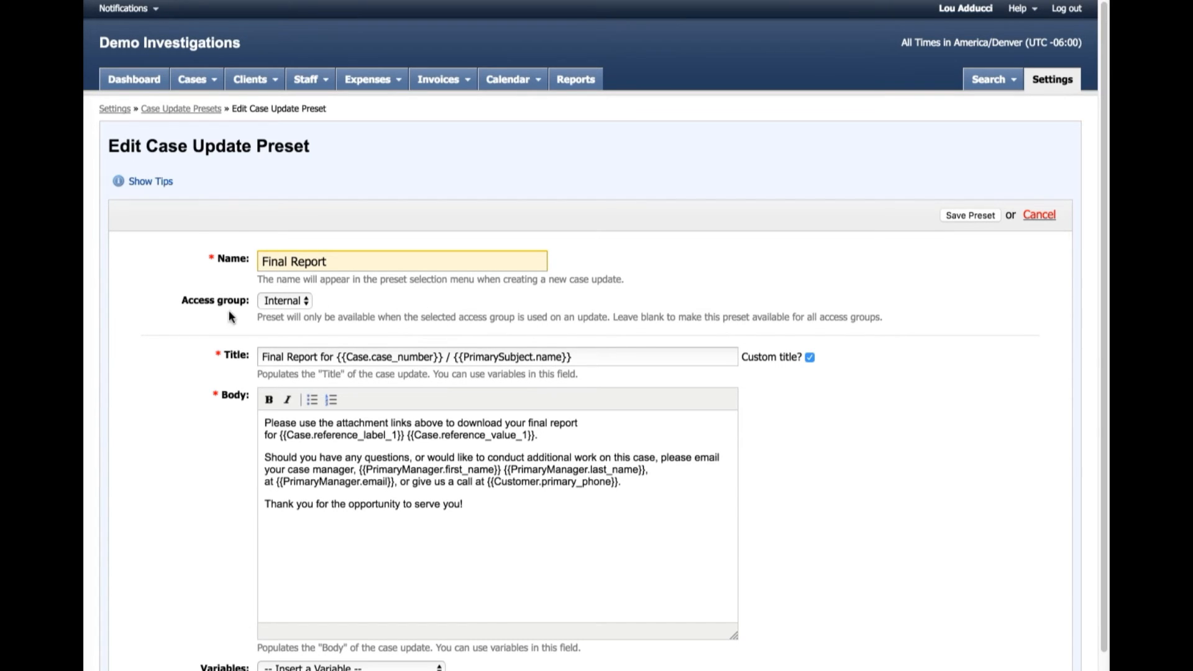
pyautogui.click(304, 302)
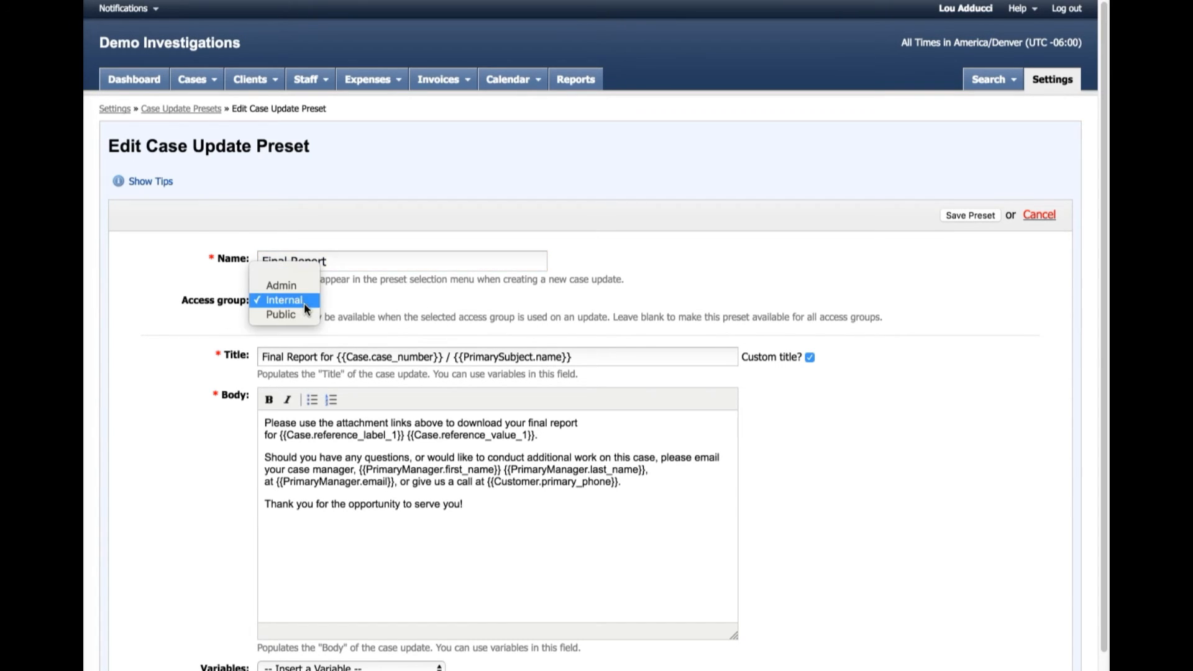
pyautogui.click(281, 274)
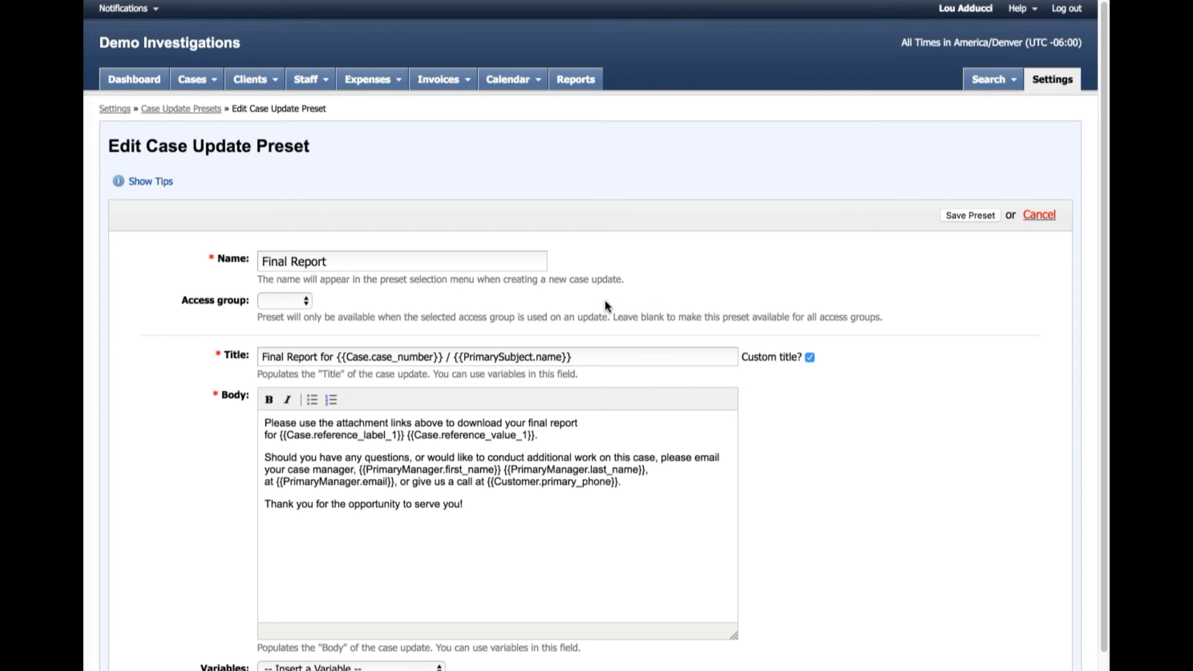
pyautogui.scroll(-2, 846, 319)
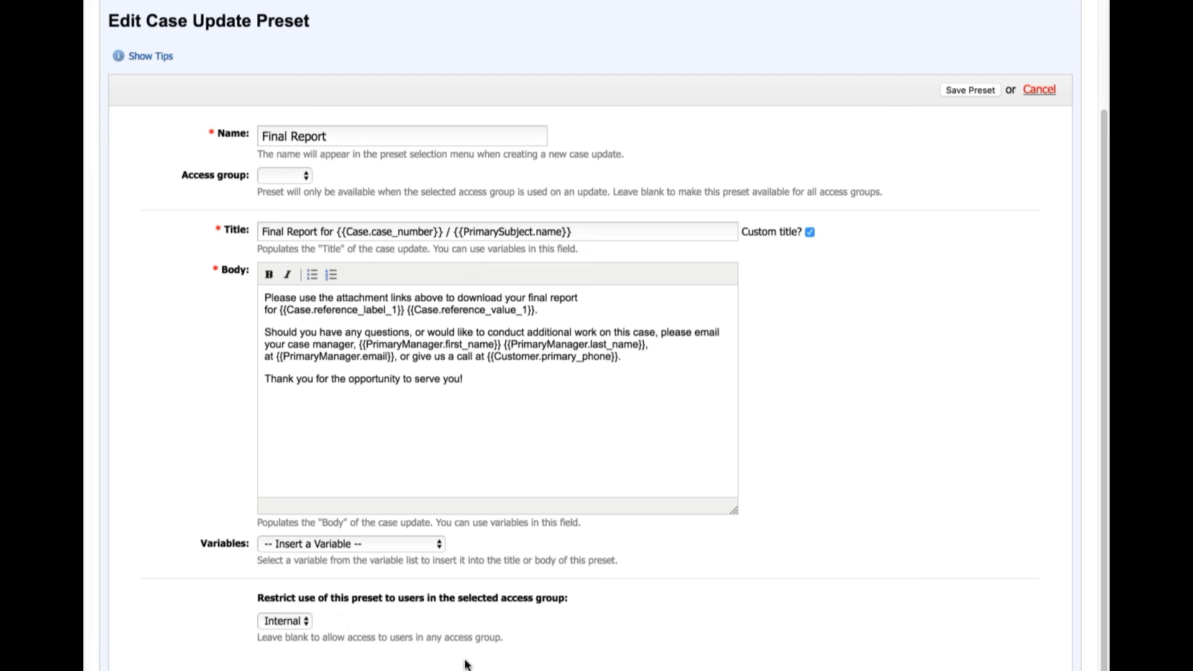
pyautogui.click(970, 670)
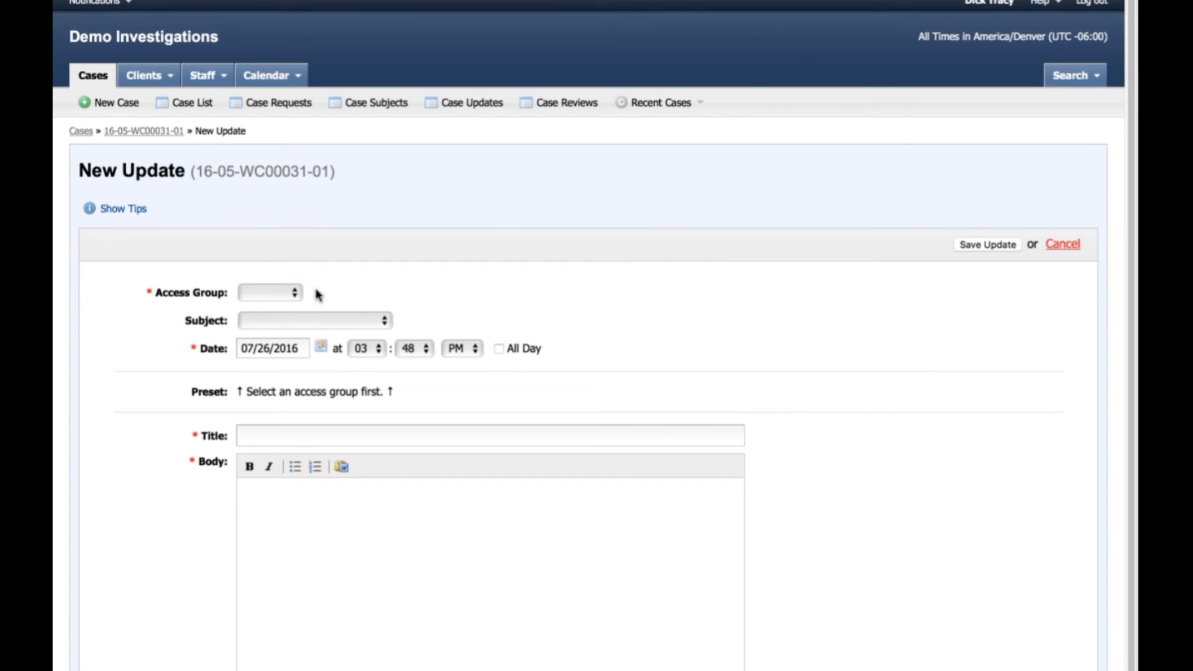
# Set the new case update's access group to Internal and insert the Final Report preset.
pyautogui.click(292, 292)
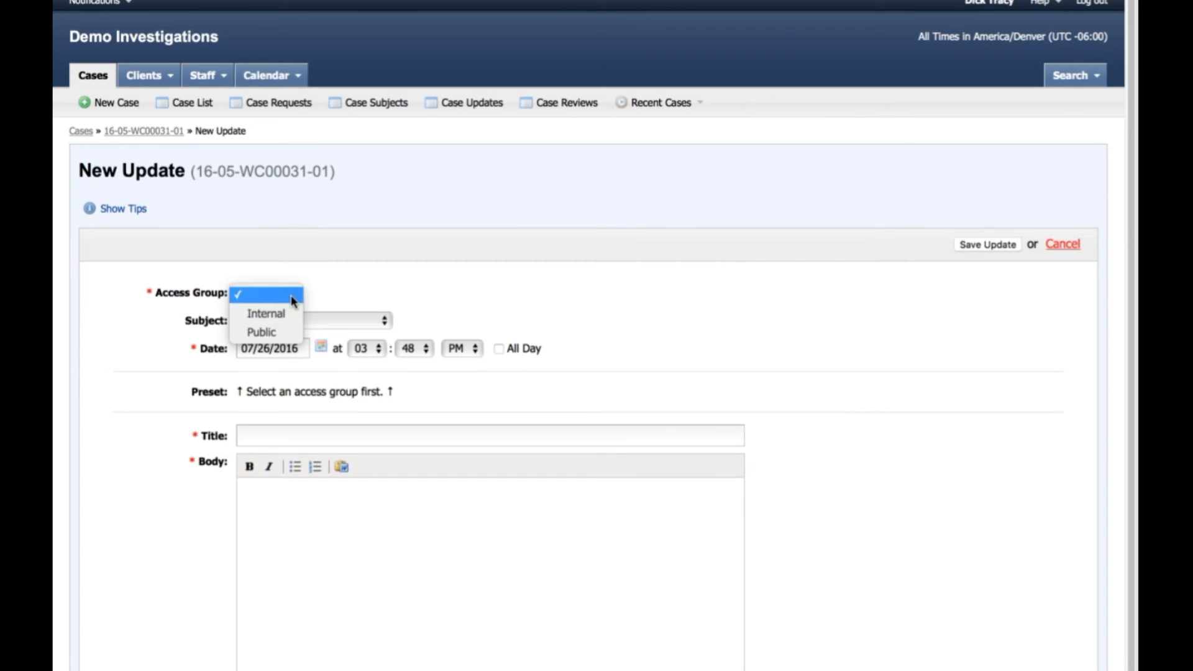
pyautogui.click(251, 315)
pyautogui.click(333, 393)
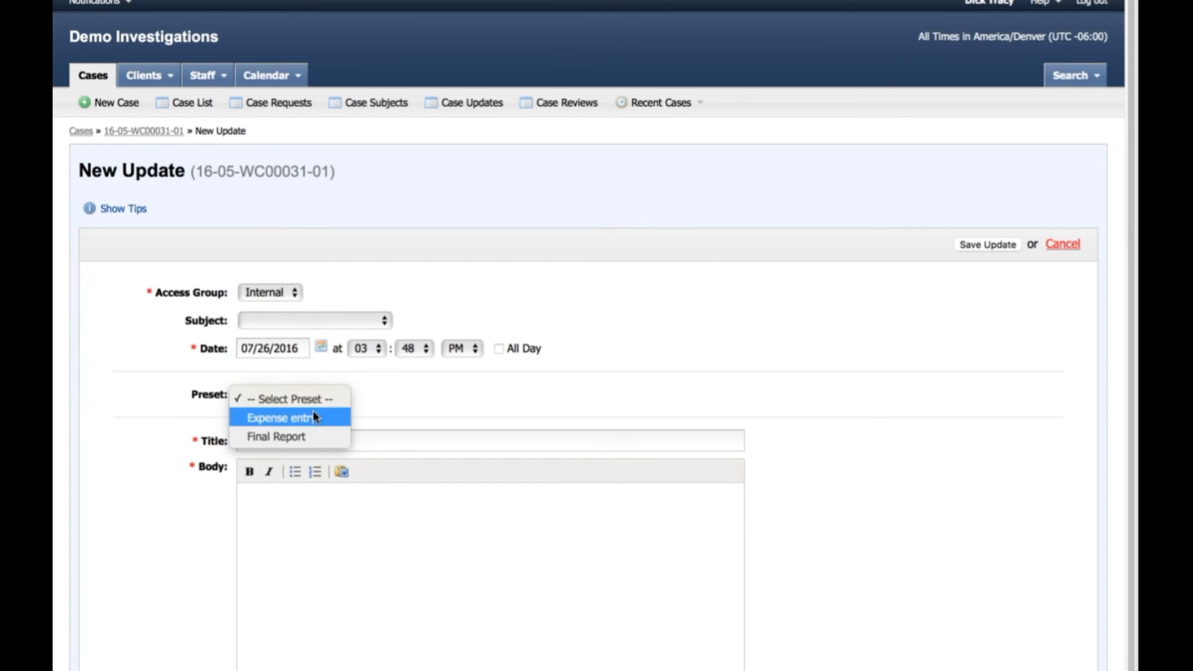
pyautogui.click(309, 438)
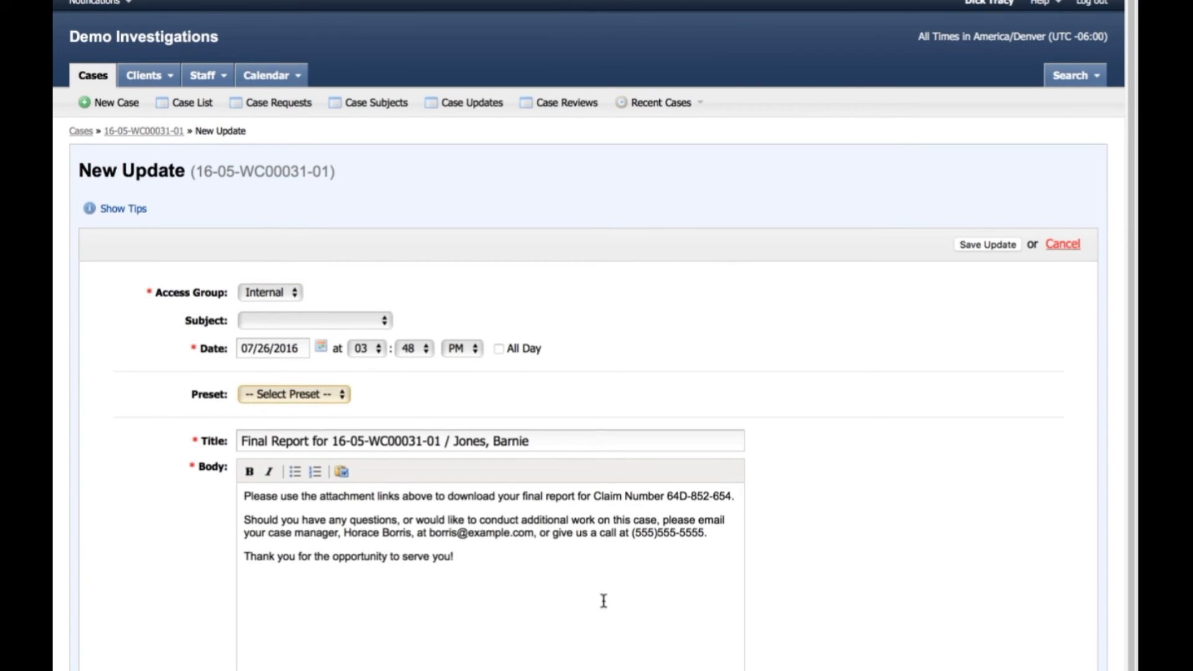
# Switch the case update's access group to Public and check which presets are offered for that group.
pyautogui.click(288, 295)
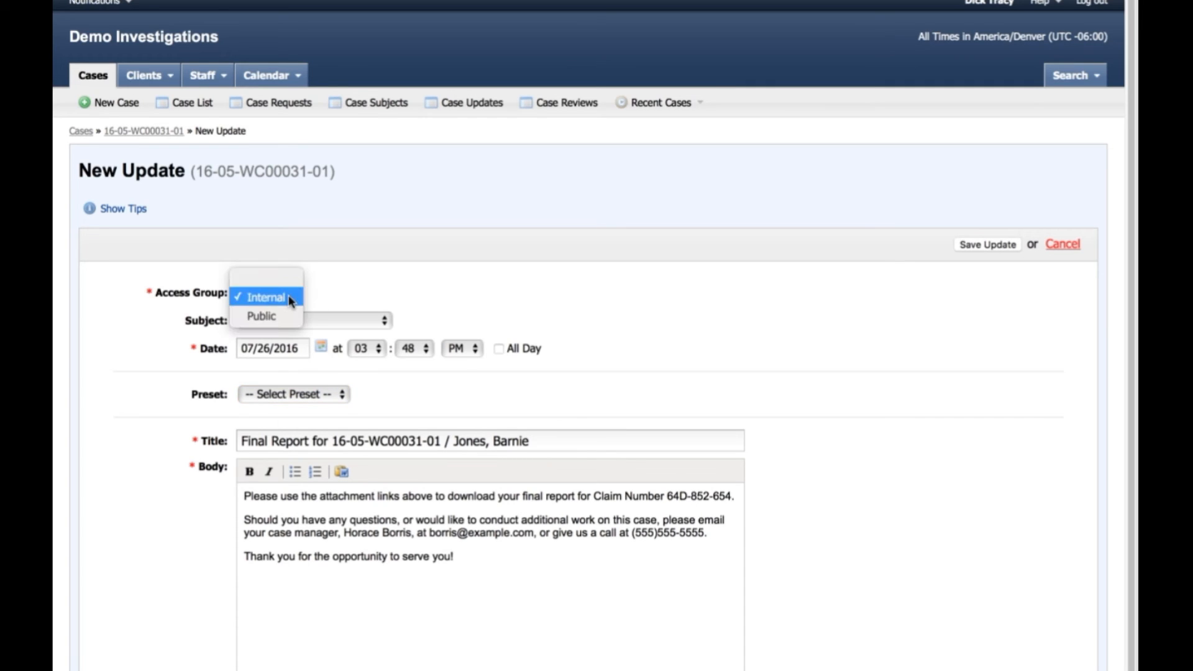
pyautogui.click(274, 314)
pyautogui.click(340, 394)
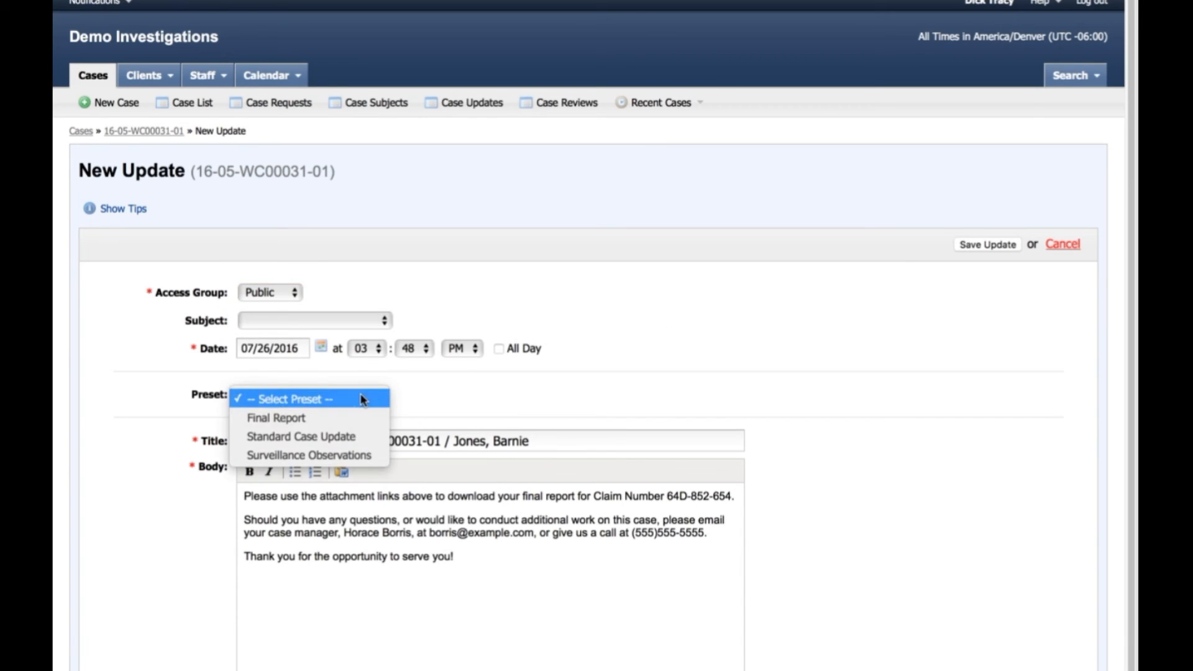
pyautogui.click(713, 368)
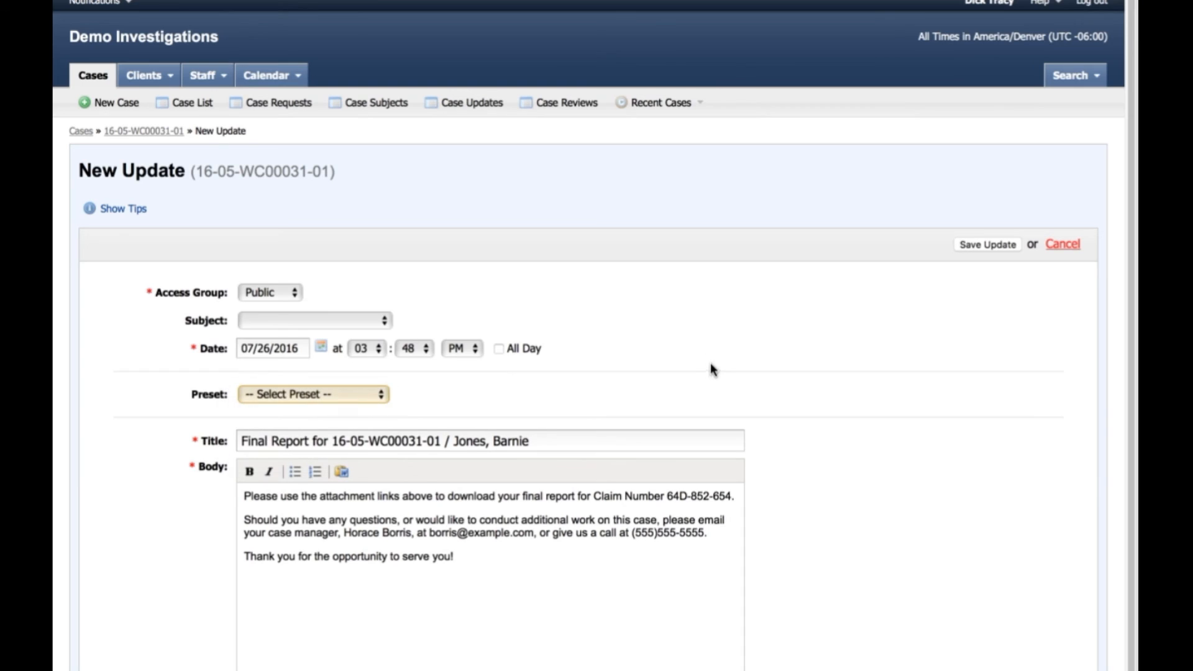